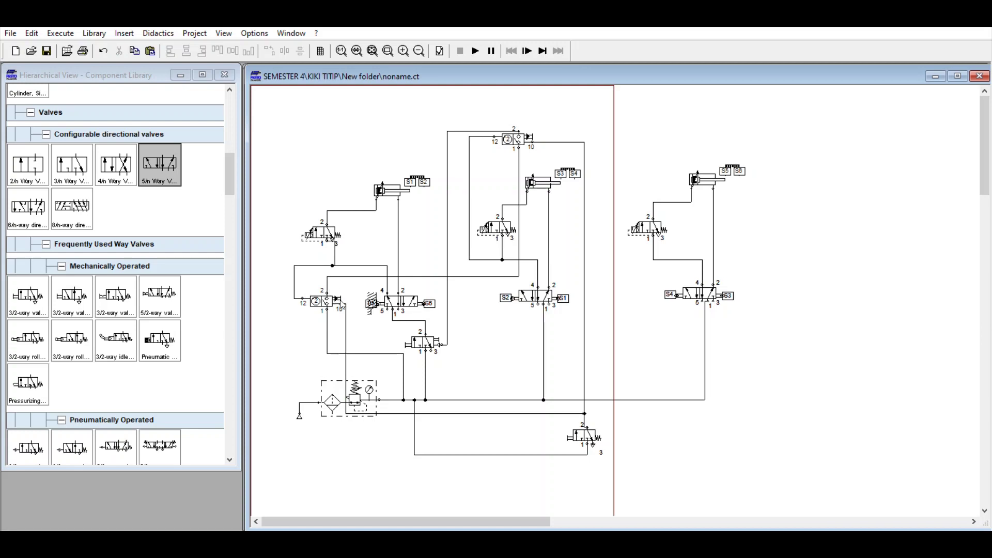
Simulate the three-cylinder pneumatic circuit and actuate the manual 3/2-way start valve below the first cylinder's directional valve
mouse_move(412, 337)
mouse_move(328, 402)
left_click(475, 51)
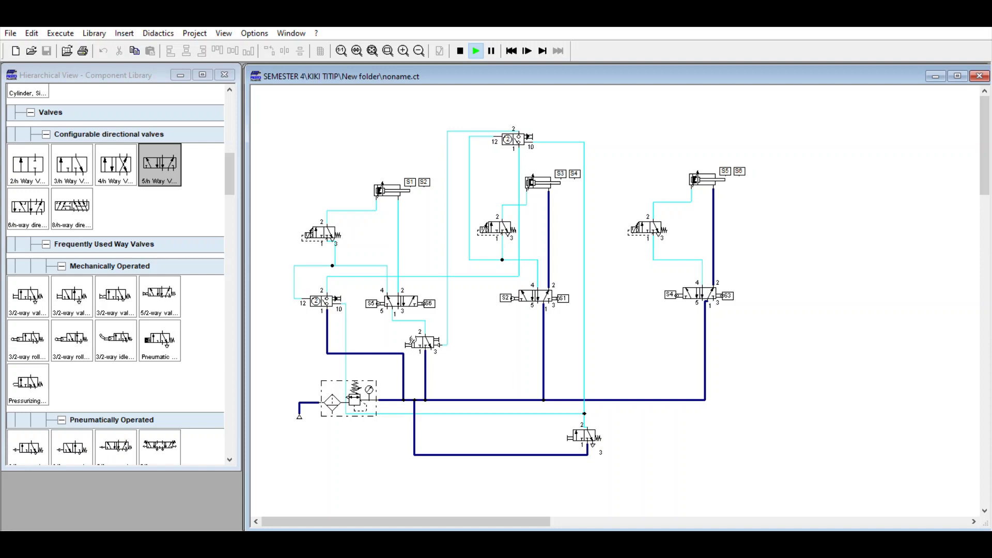
left_click(416, 336)
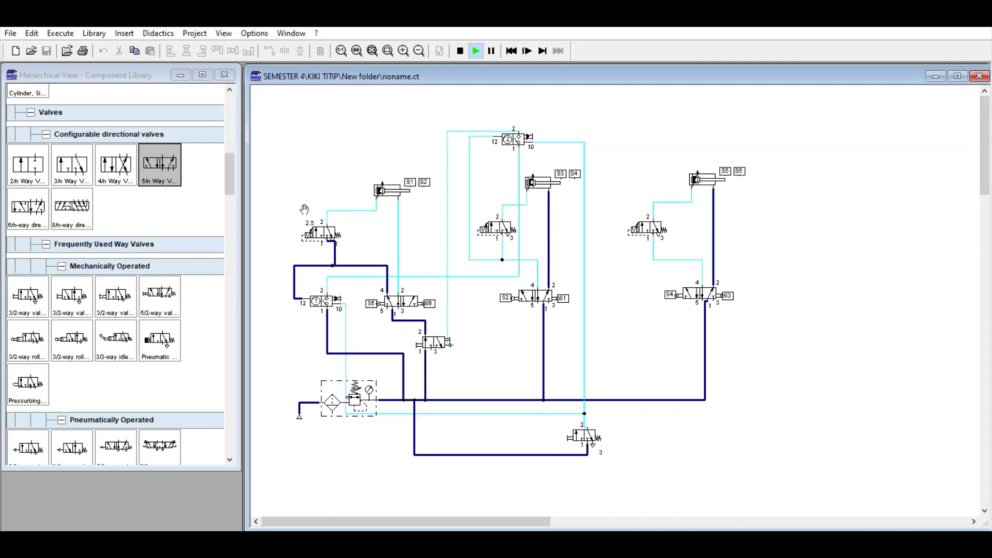
left_click(337, 234)
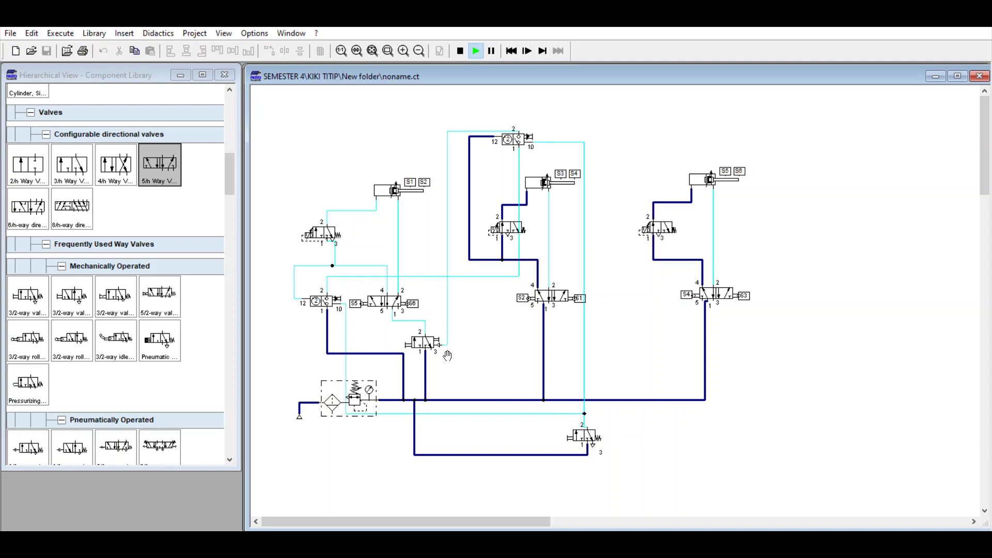
left_click(414, 338)
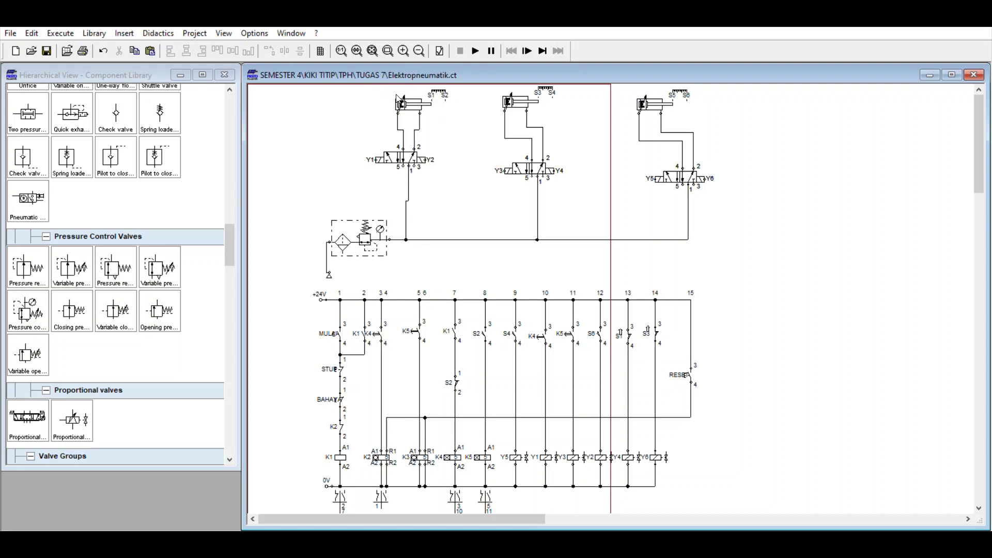
Start the electropneumatic circuit simulation, actuate the MULAI pushbutton, and pause while the K4 time relay is counting
mouse_move(398, 98)
mouse_move(358, 229)
mouse_move(420, 447)
mouse_move(329, 269)
left_click(477, 50)
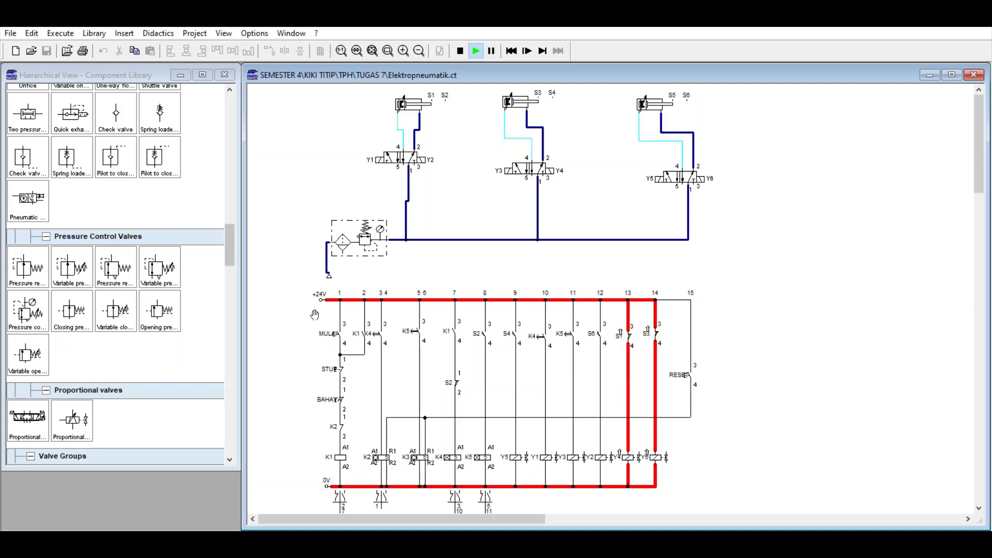
left_click(340, 324)
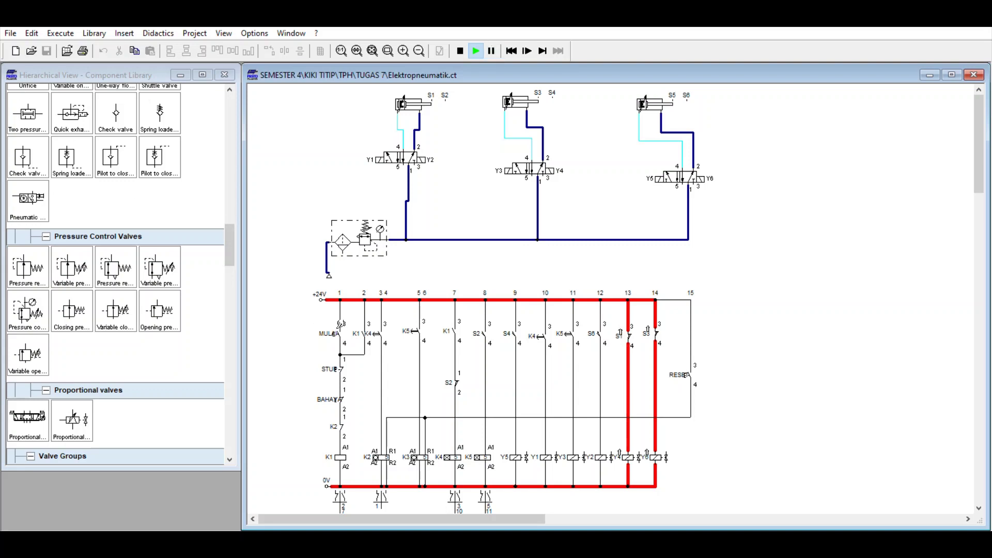
left_click(492, 49)
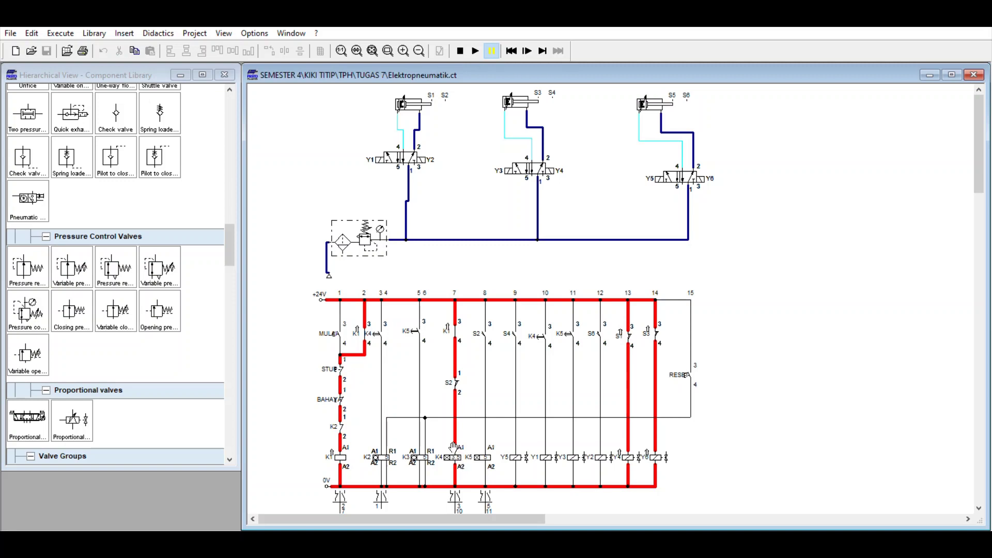
Advance the electropneumatic simulation with pauses while the first cylinder extends and while the K5 time relay counts
left_click(476, 38)
left_click(489, 38)
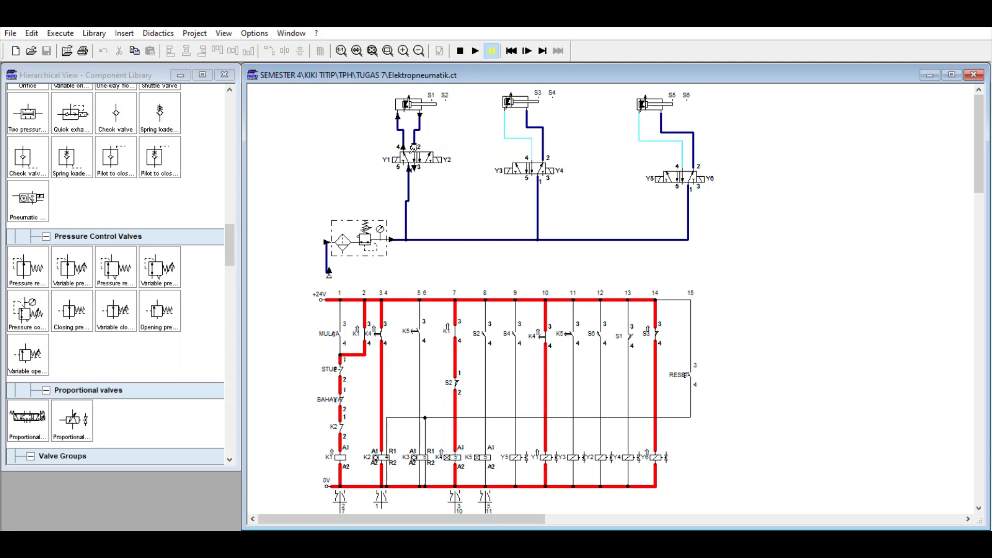
left_click(476, 47)
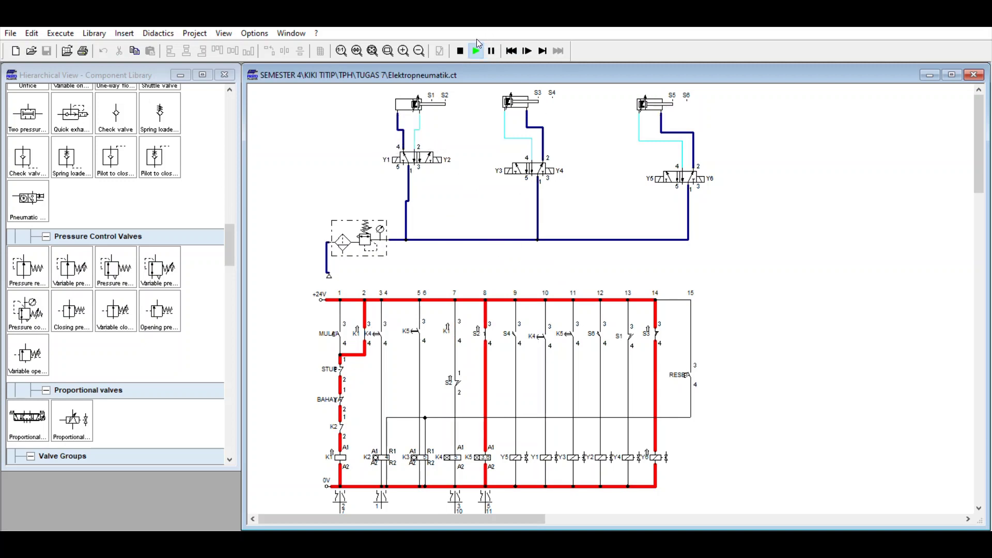
left_click(492, 51)
Resume the electropneumatic simulation, pause it when S6 switches Y2 for the first cylinder's return stroke, and continue the run
left_click(472, 41)
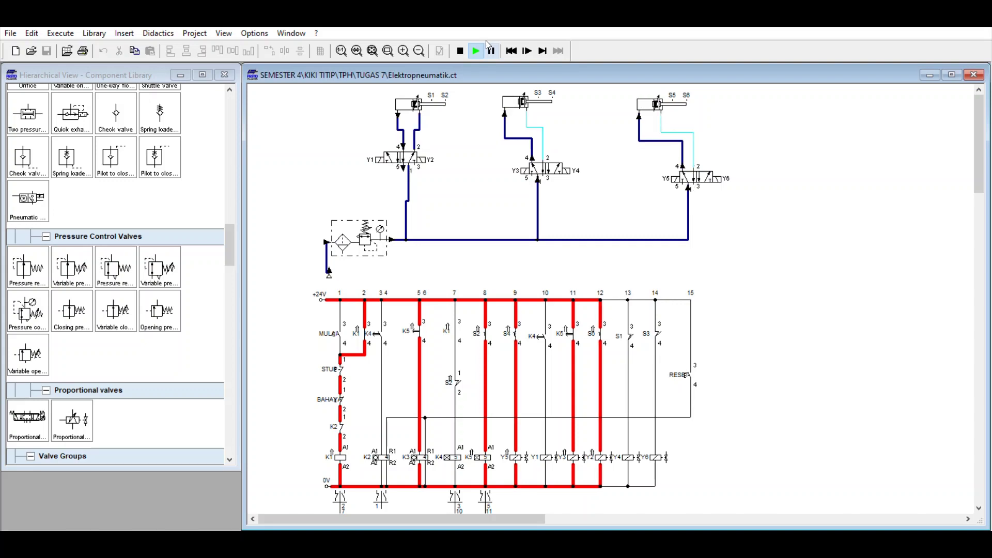
left_click(487, 45)
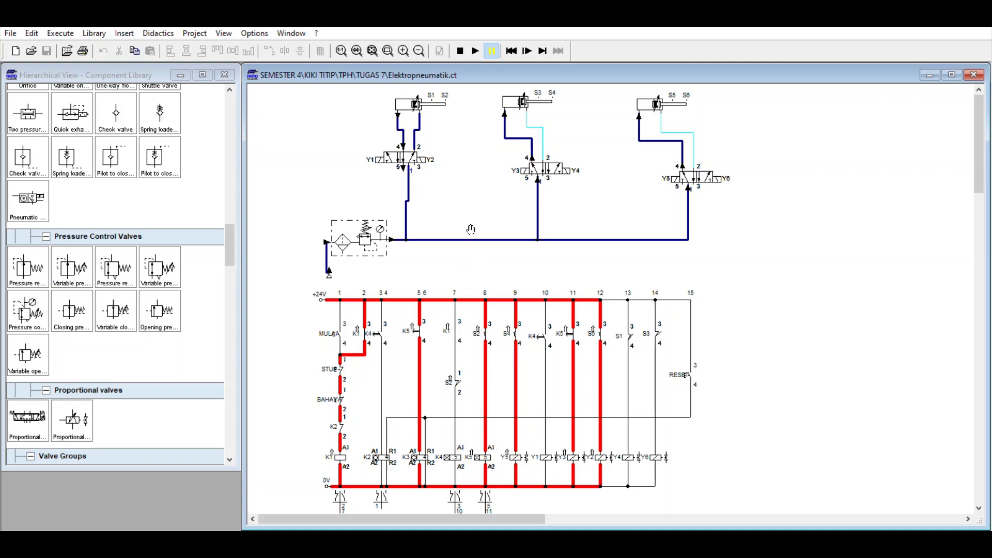
left_click(492, 53)
left_click(472, 45)
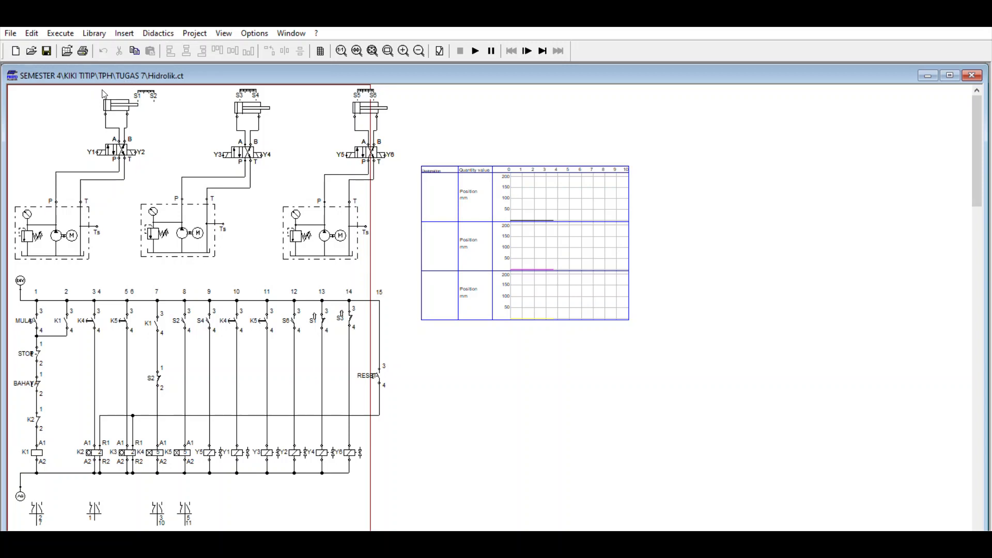
Examine the hydraulic circuit's cylinders, directional valves and pump units, and the MULAI pushbutton and relay coils in its control circuit
mouse_move(114, 91)
mouse_move(369, 102)
mouse_move(296, 216)
mouse_move(112, 146)
left_click(42, 320)
mouse_move(92, 446)
mouse_move(130, 444)
mouse_move(181, 446)
Start the hydraulic circuit simulation, actuate the MULAI pushbutton, and pause while the K4 time relay is counting
left_click(475, 44)
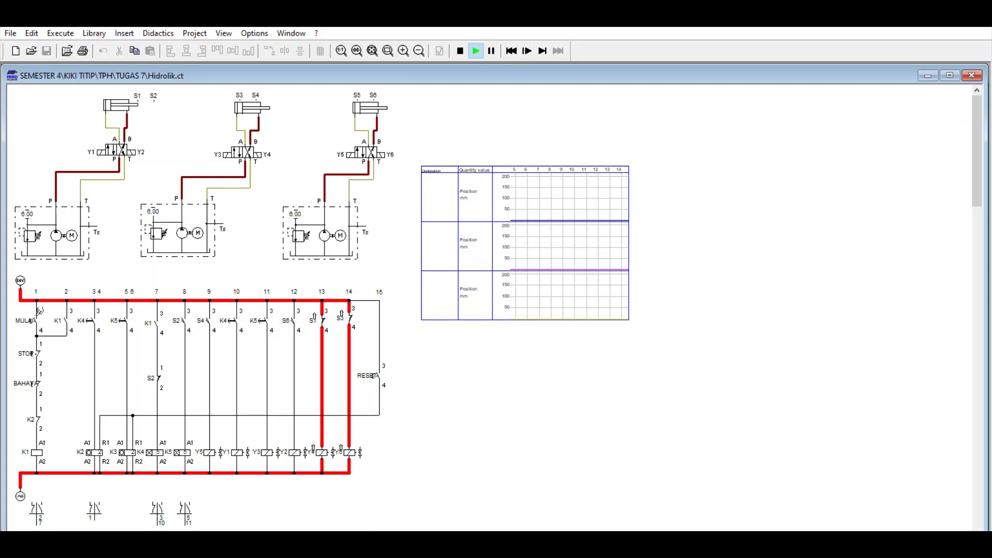
left_click(39, 310)
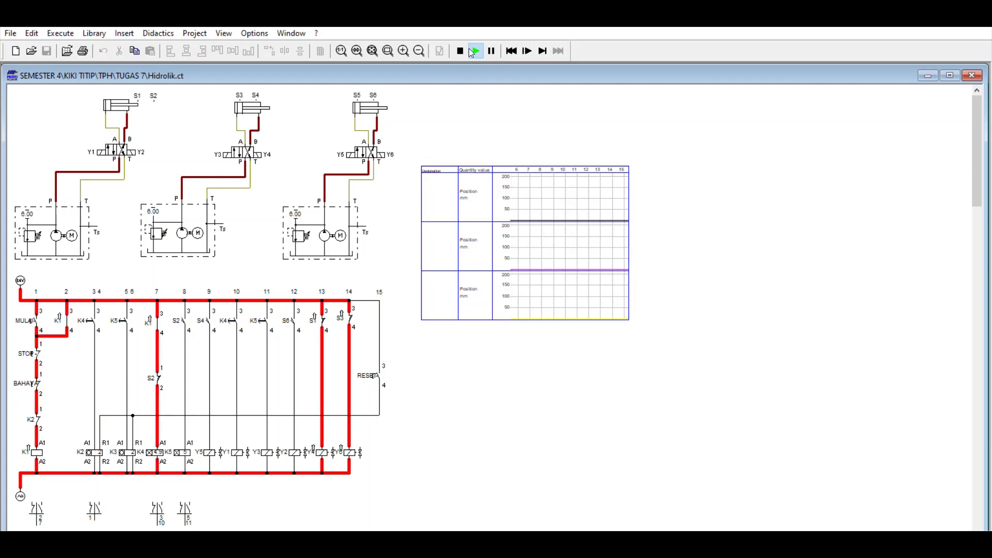
key("F8")
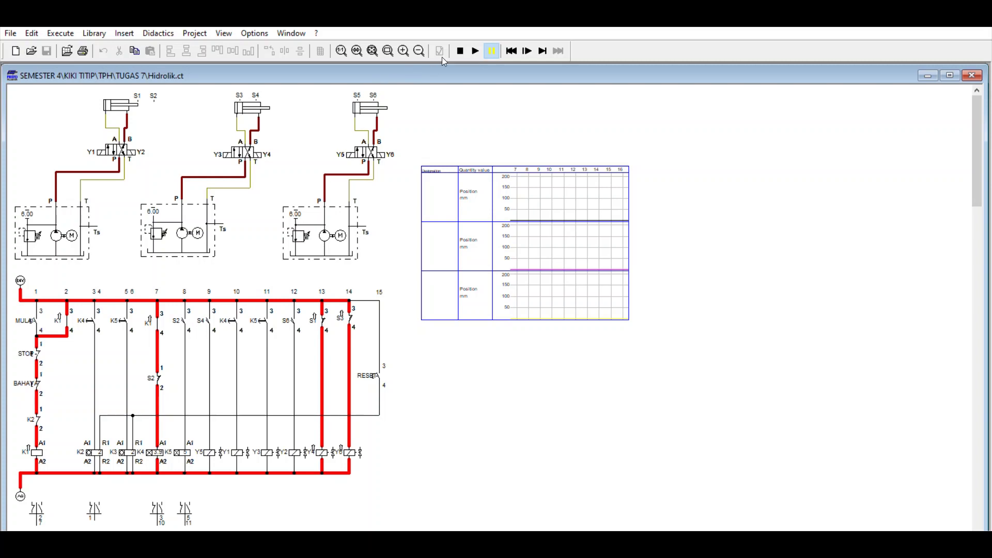
Advance the hydraulic simulation, pausing as the first cylinder starts extending and again while the K5 time relay counts
left_click(475, 50)
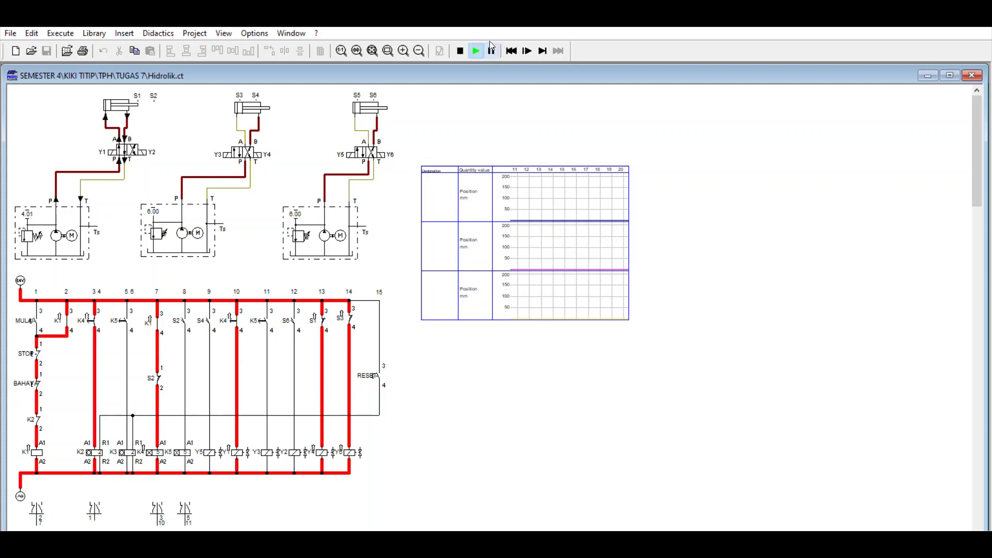
left_click(491, 47)
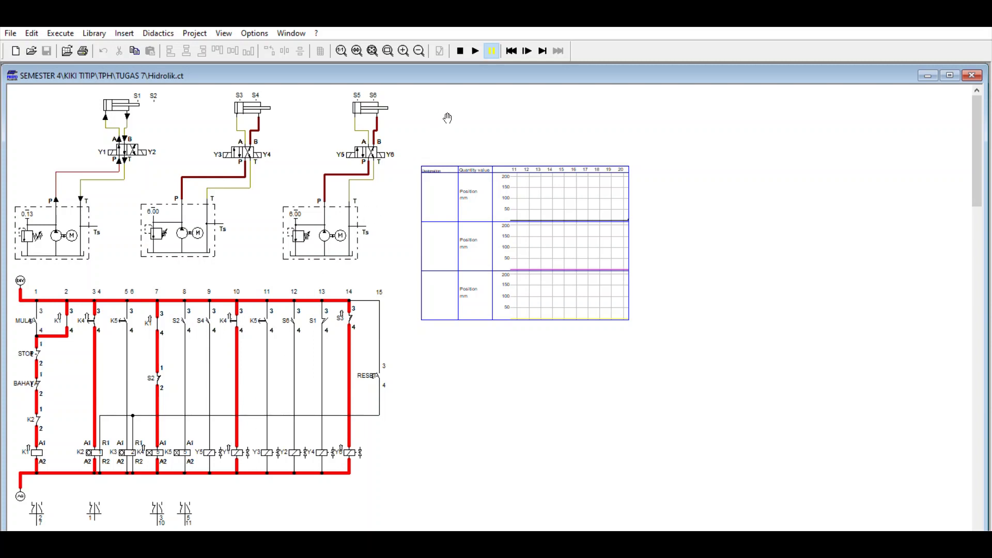
left_click(475, 50)
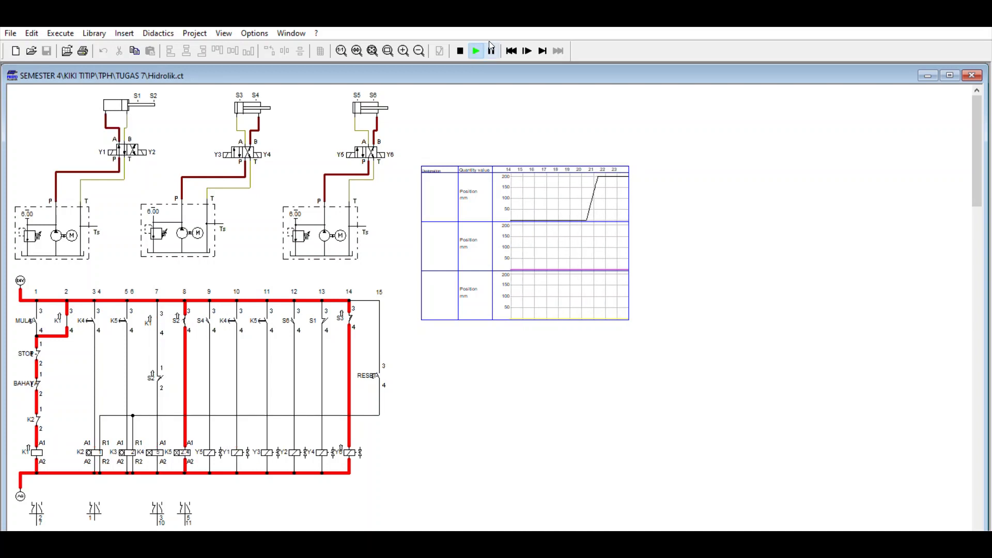
left_click(491, 45)
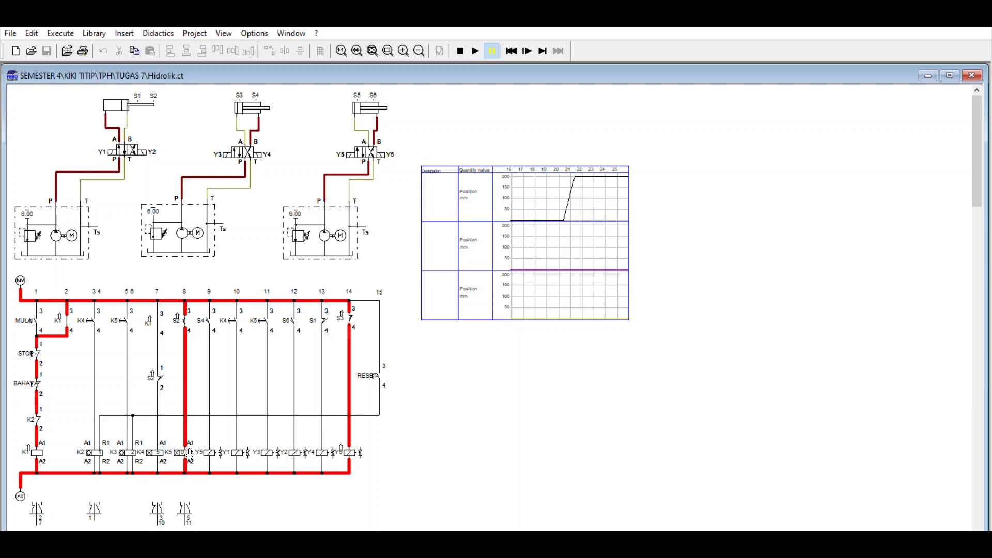
Advance the hydraulic simulation, pausing as the second cylinder starts extending and again as the third cylinder extends
left_click(489, 40)
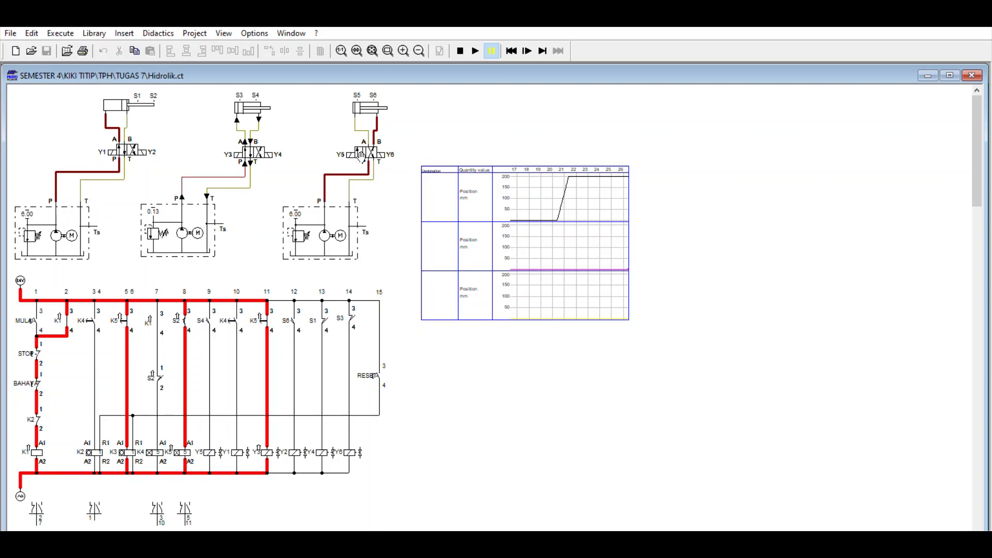
left_click(476, 51)
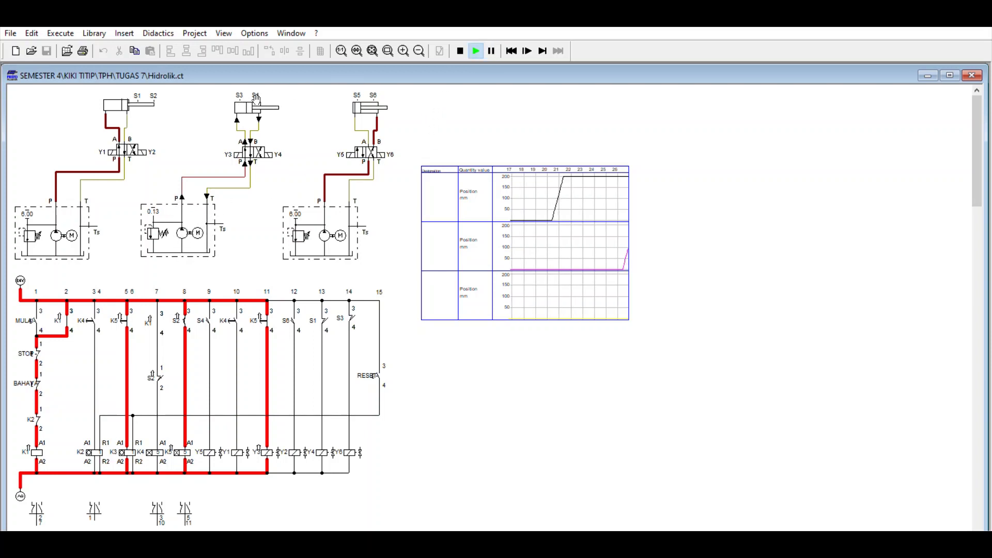
left_click(491, 50)
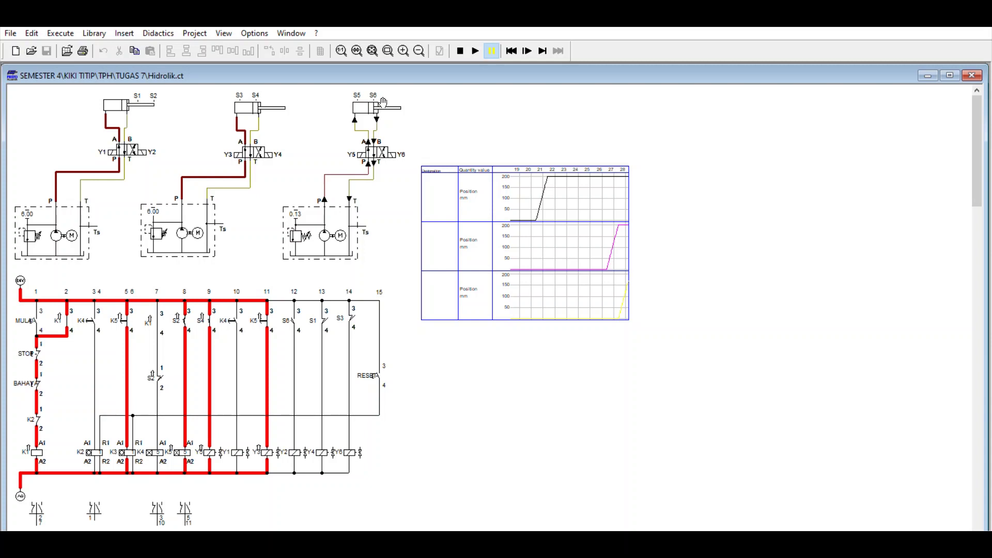
Resume the hydraulic simulation, release the latching relays with RESET, and run another cycle from MULAI before stopping it
left_click(476, 40)
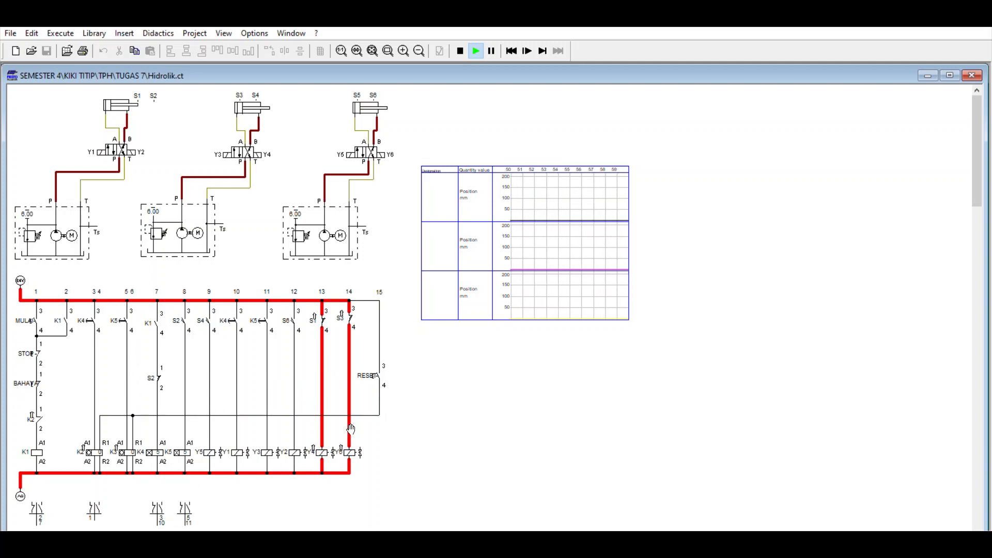
left_click(384, 365)
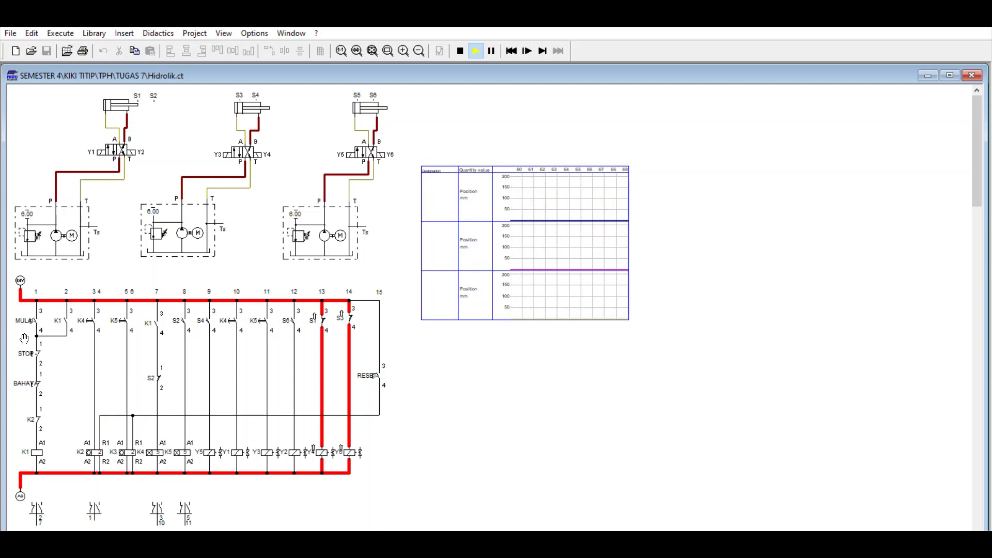
left_click(38, 309)
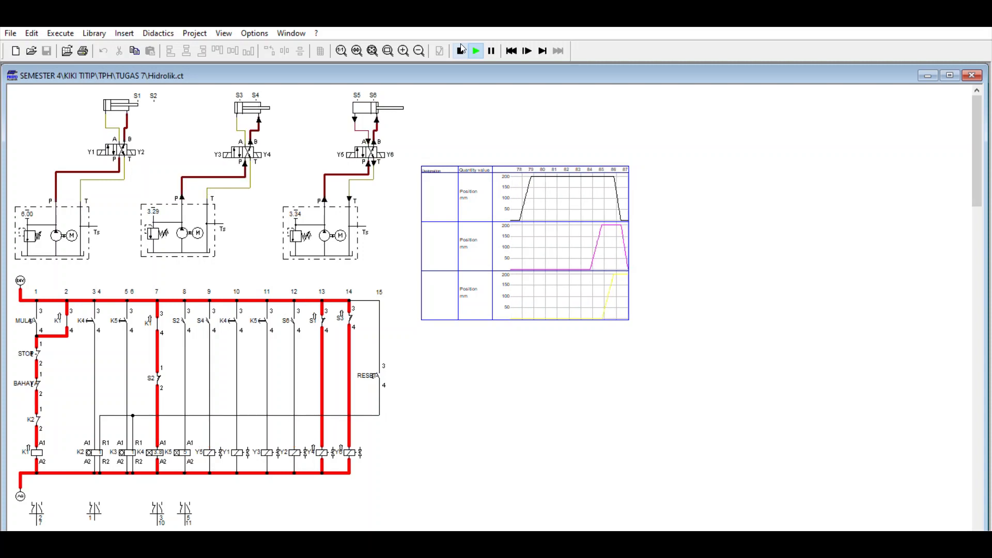
left_click(462, 50)
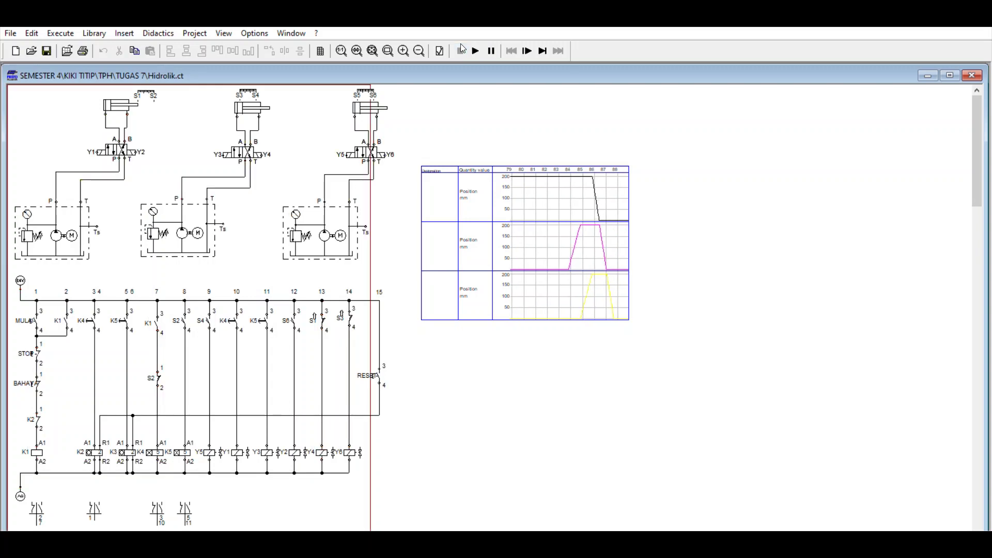